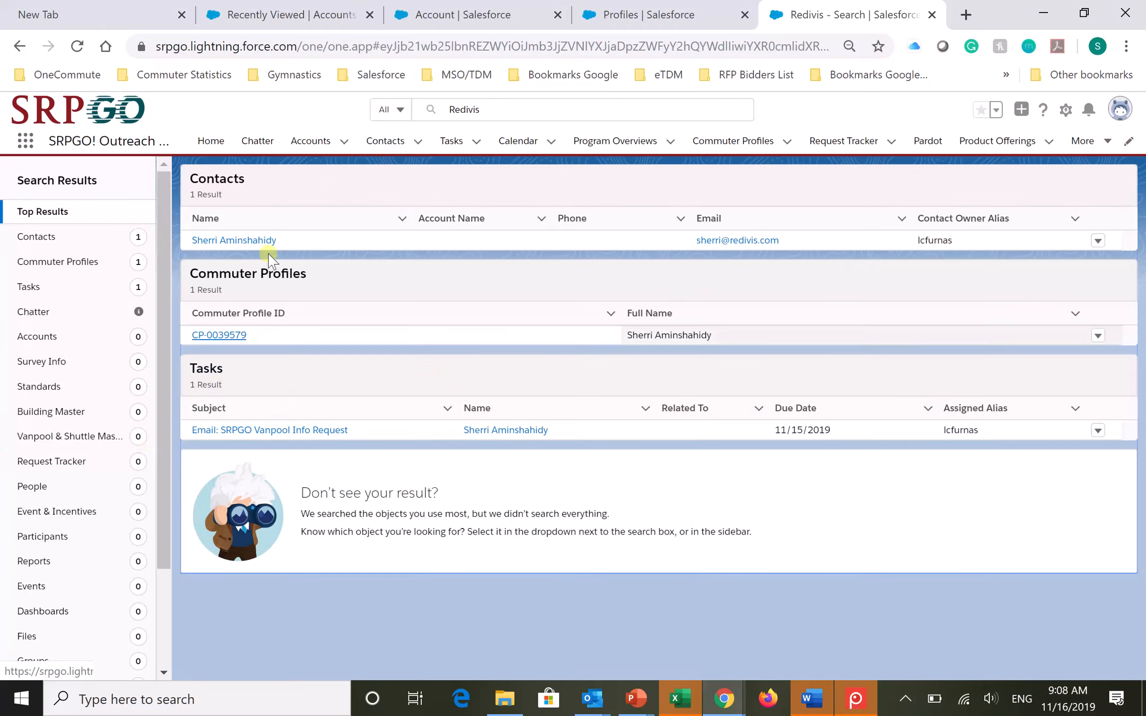
Step: Replace the Redivis query in the global search with "Sap" and run the search across all records
click(487, 105)
drag(487, 106, 442, 108)
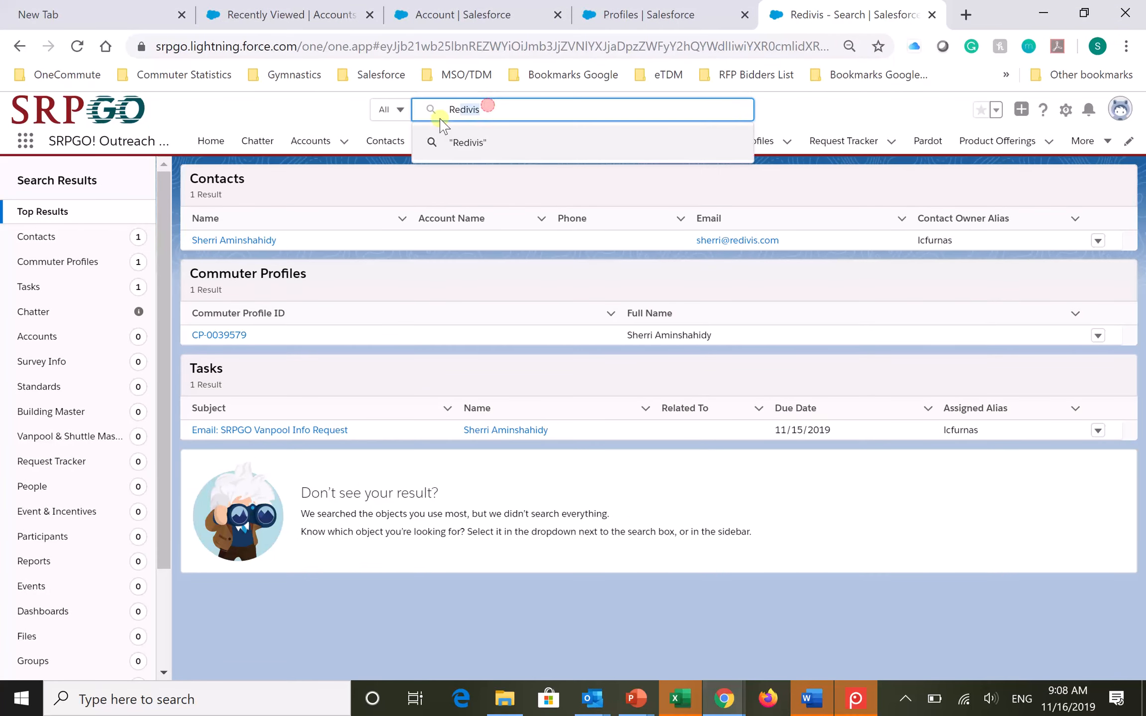
text(Sap)
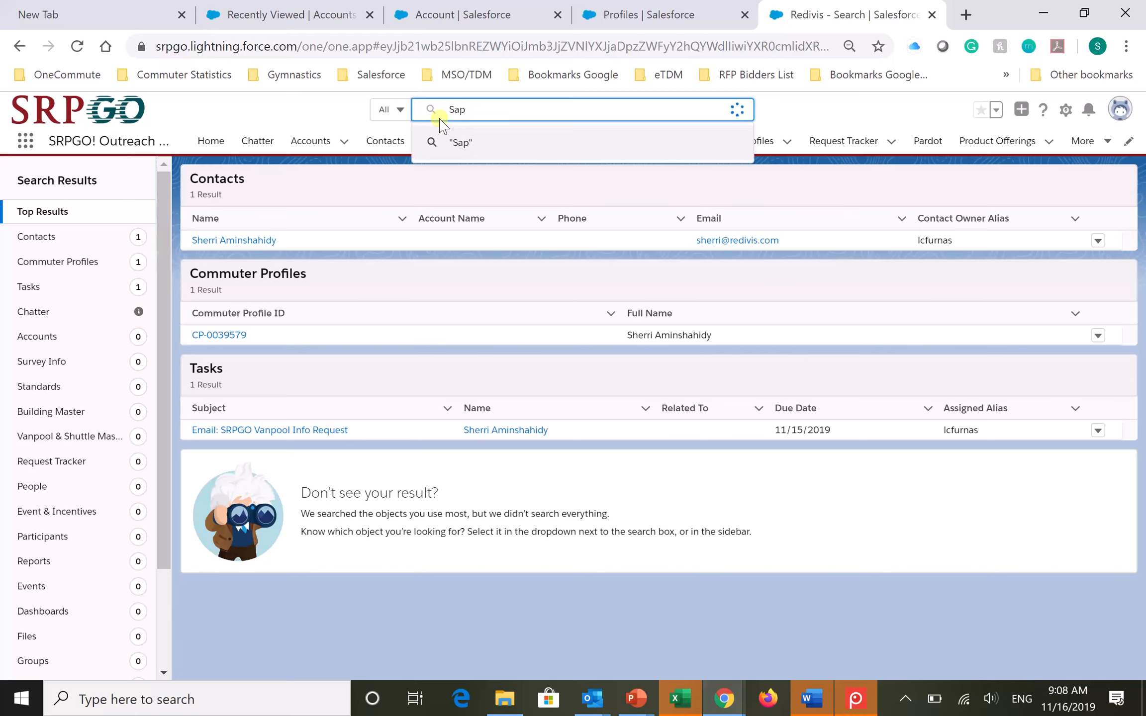
key(Return)
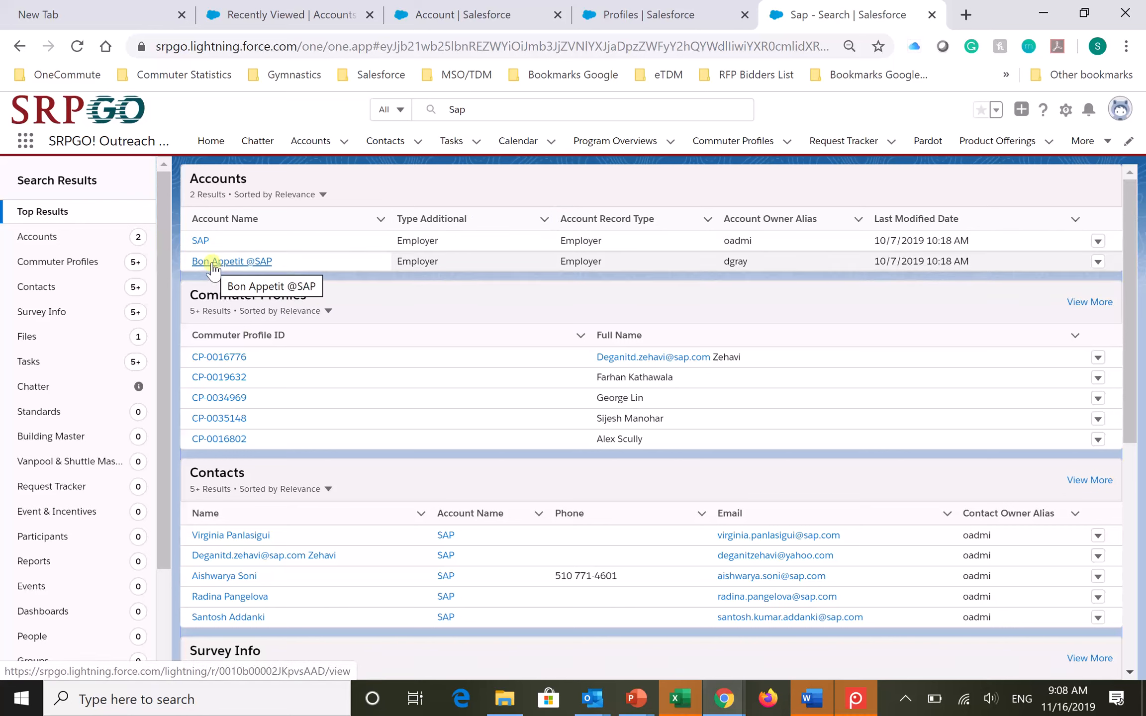
Step: Run a wildcard search across all records for "Red*"
drag(507, 105, 448, 121)
text(Red*)
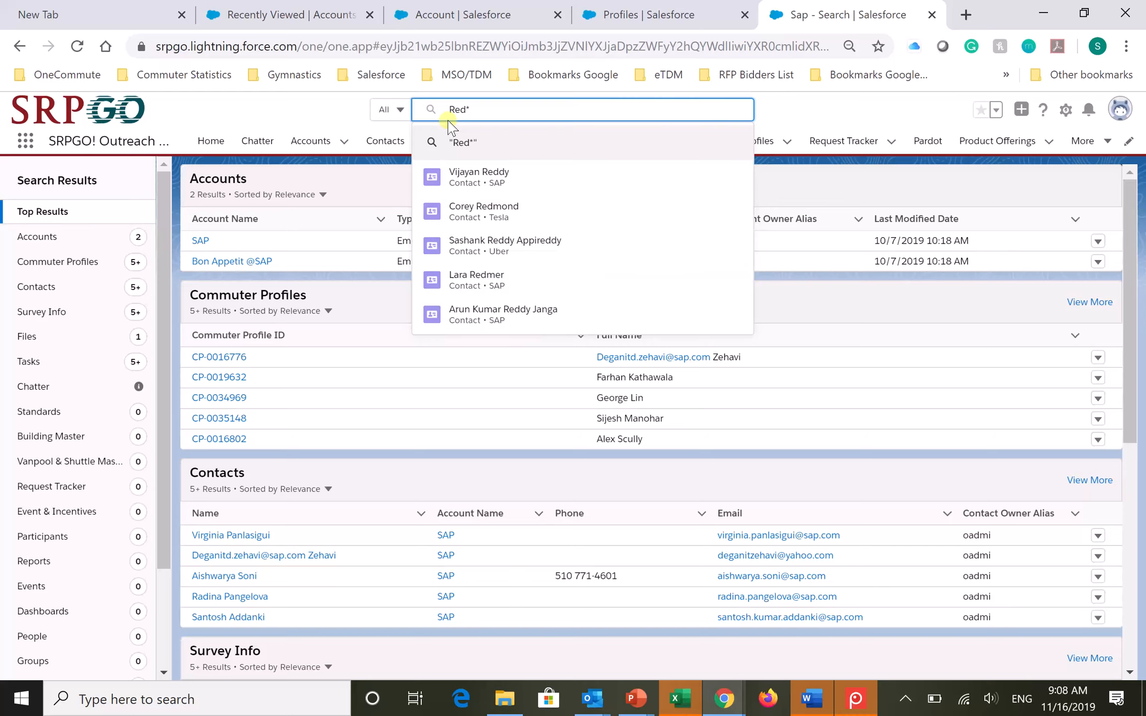
key(Return)
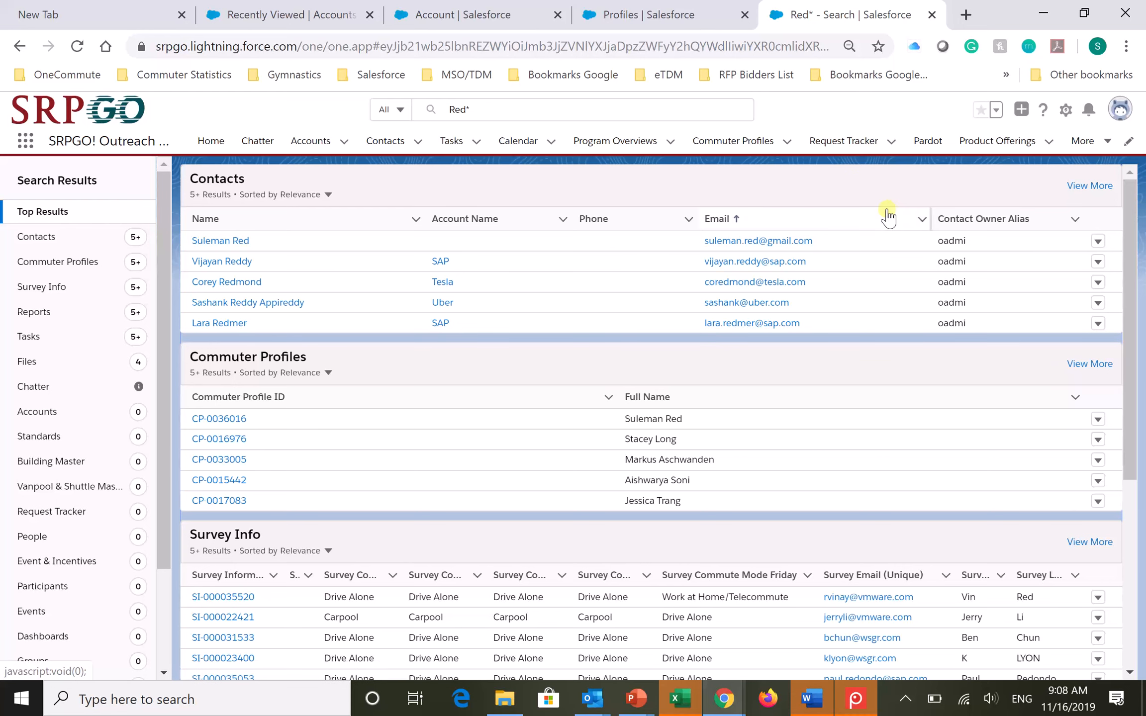
Step: Start a new account with the Employer record type and enter Redivis as the account name, without using a suggested company
click(310, 142)
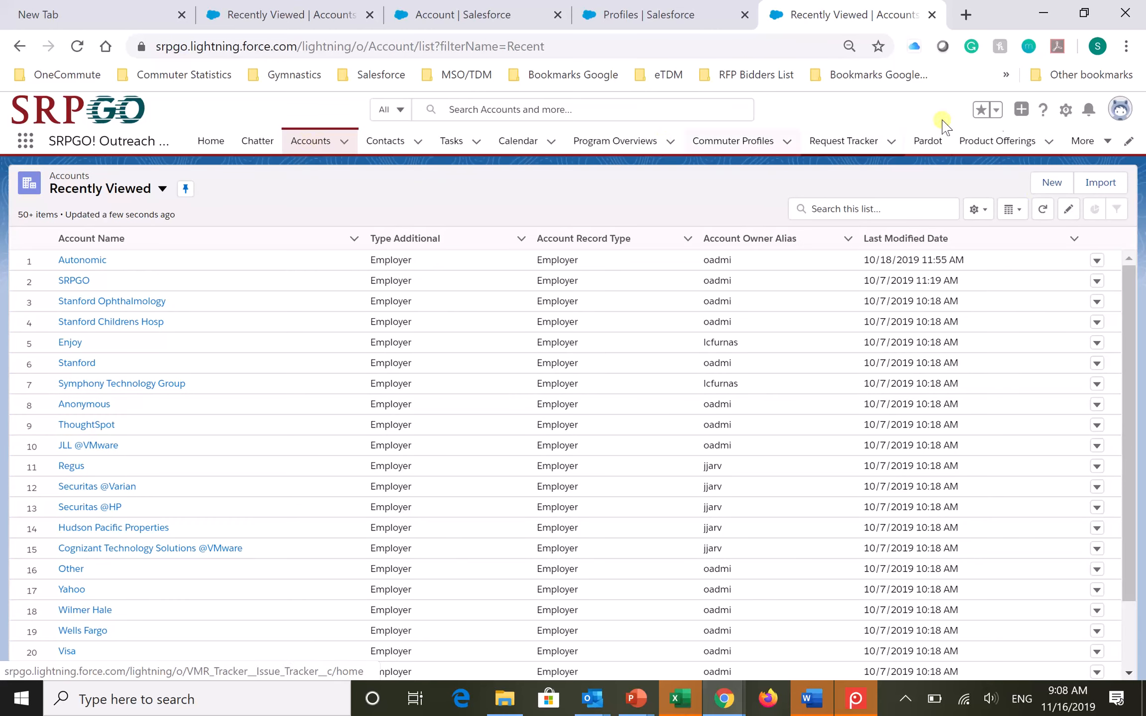
click(1051, 184)
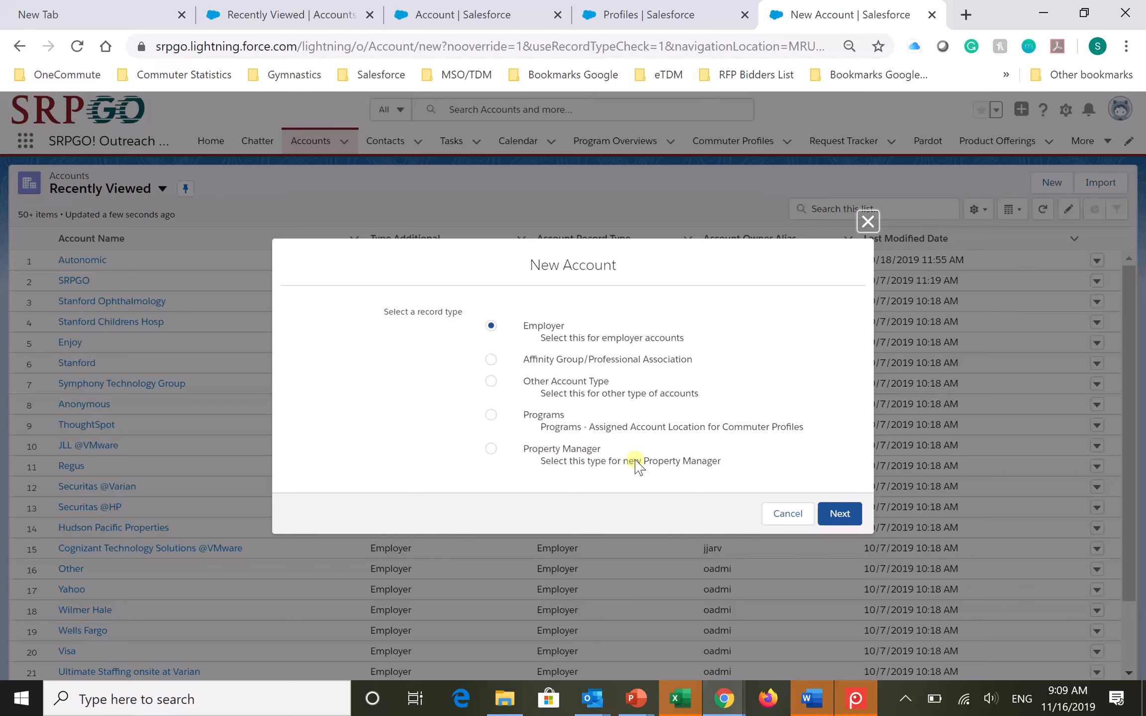
click(841, 514)
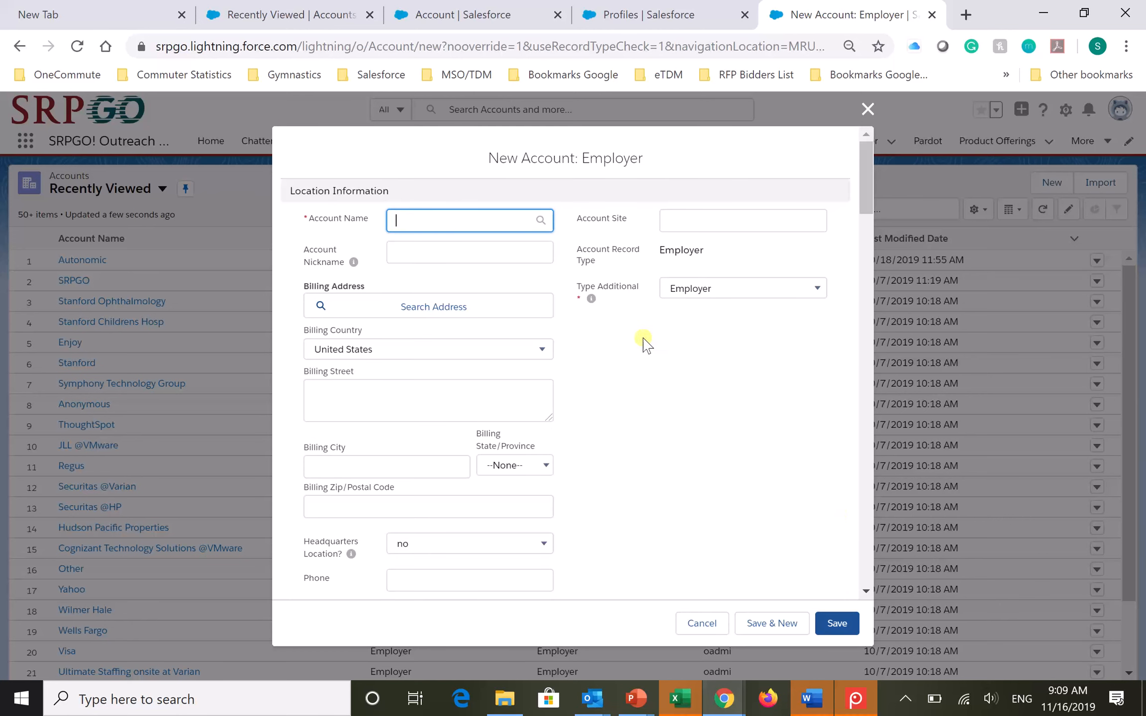
text(Redivis)
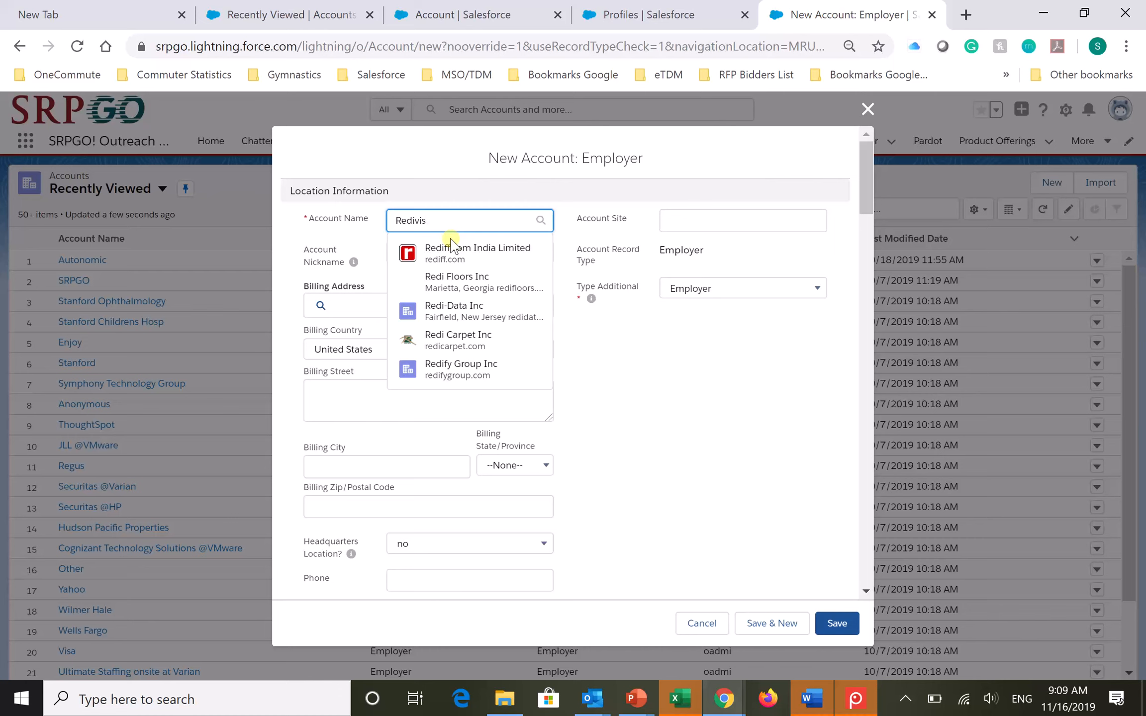
click(649, 380)
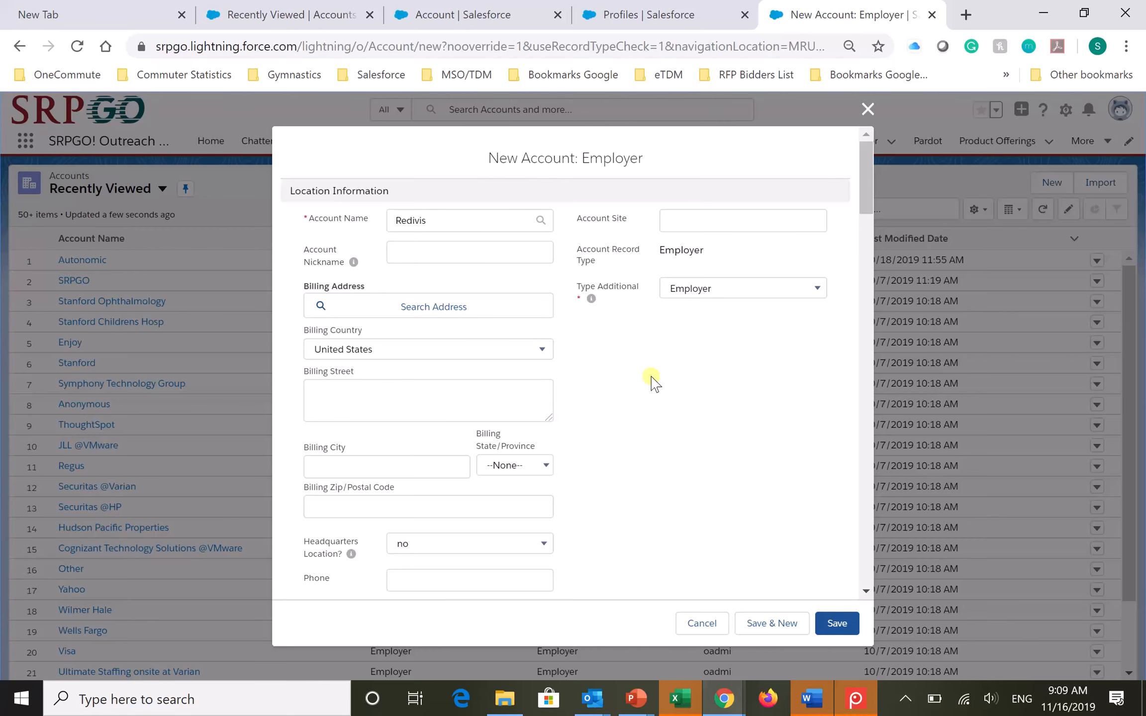
Step: Set the new account's site to "SRP Park" and leave the account nickname empty
click(693, 221)
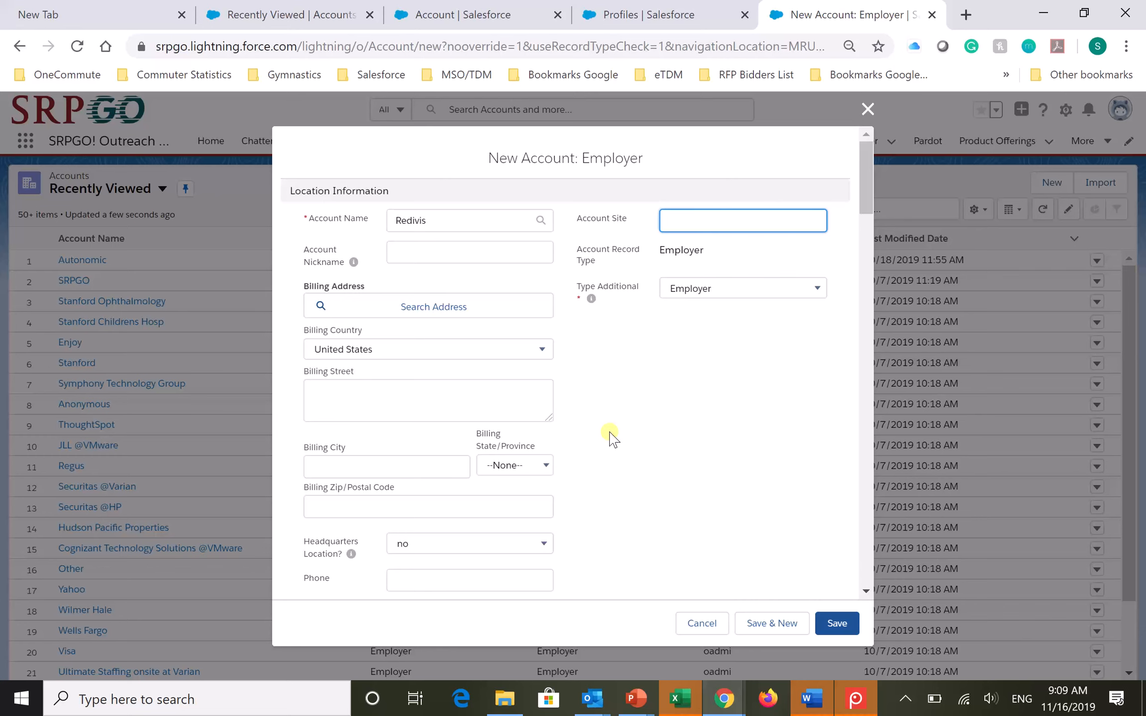
text(P Park)
click(419, 252)
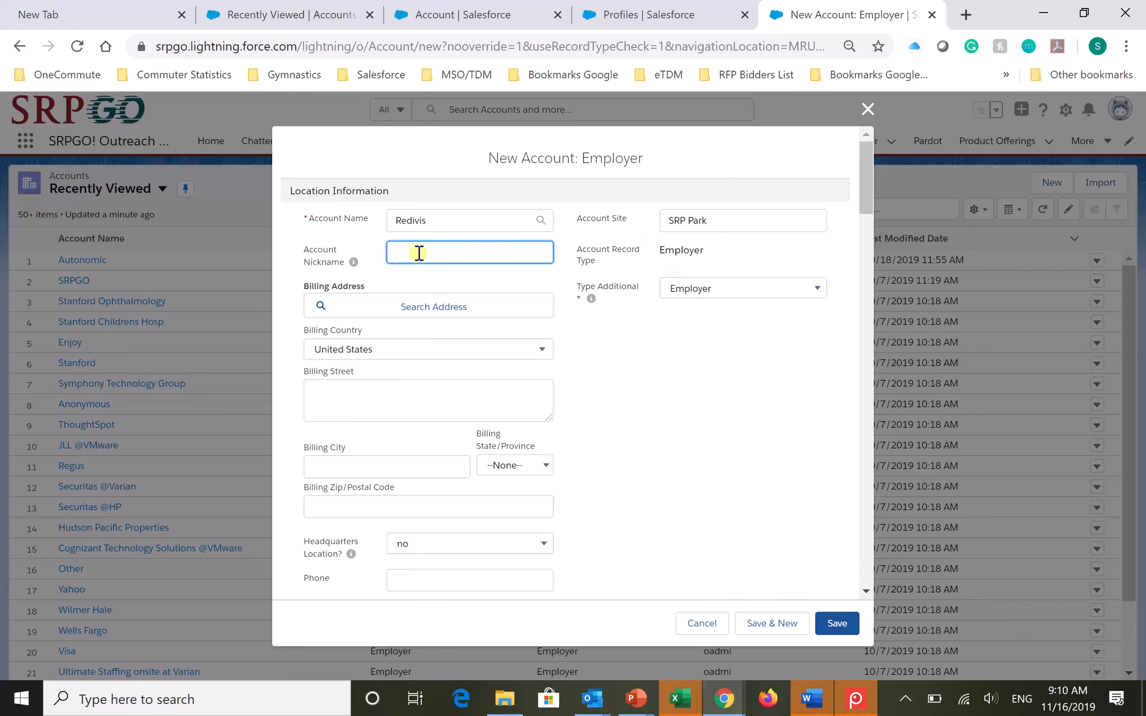
Step: Open the billing address search, switch to the Redivis email in Outlook, and copy the company's address from the message
click(401, 311)
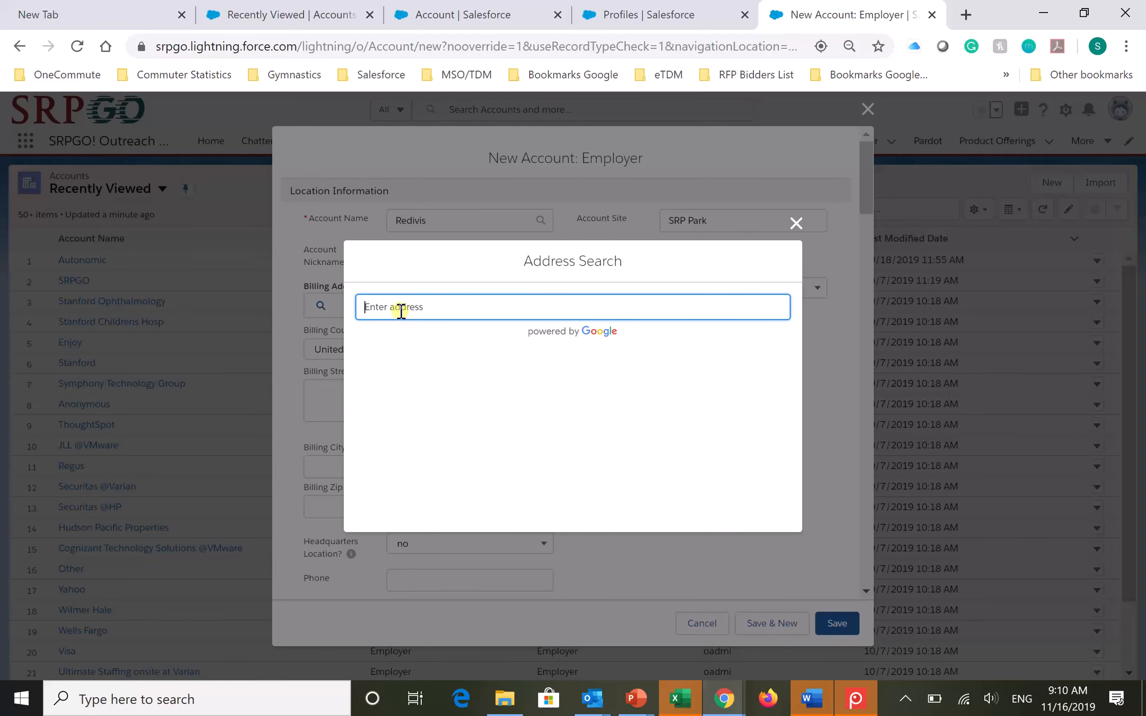
key(alt+Tab)
key(alt+Tab)
key(alt+Tab)
key(alt+Tab)
key(alt+Tab)
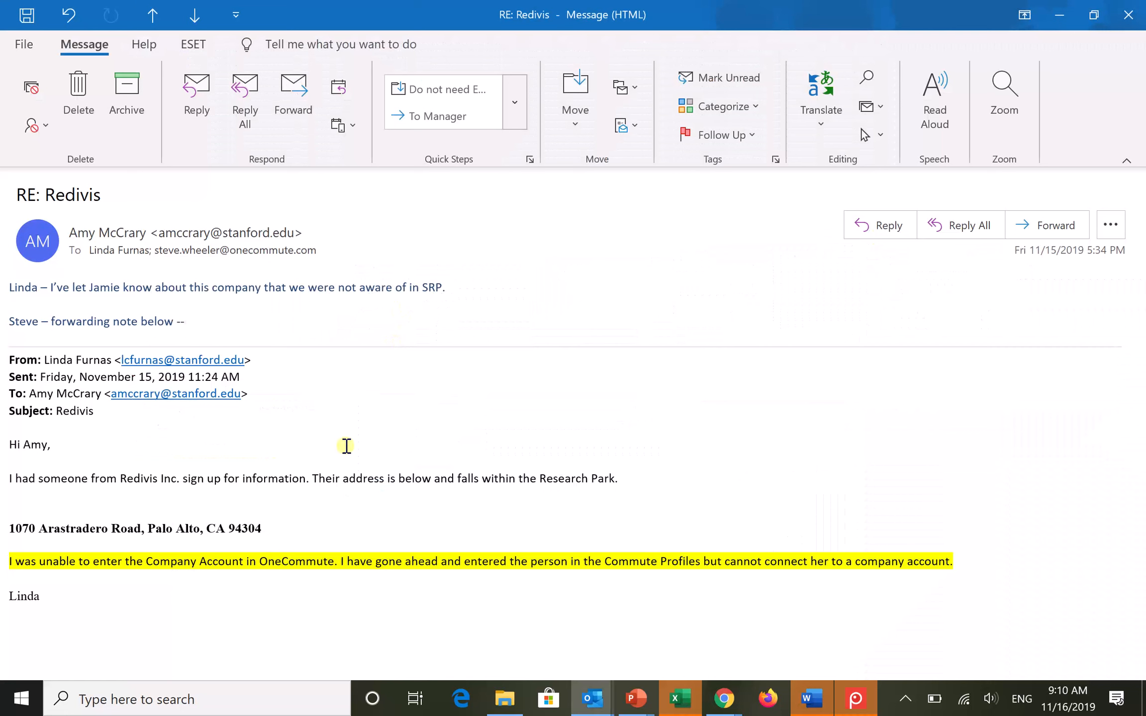
drag(226, 530, 29, 509)
key(ctrl+c)
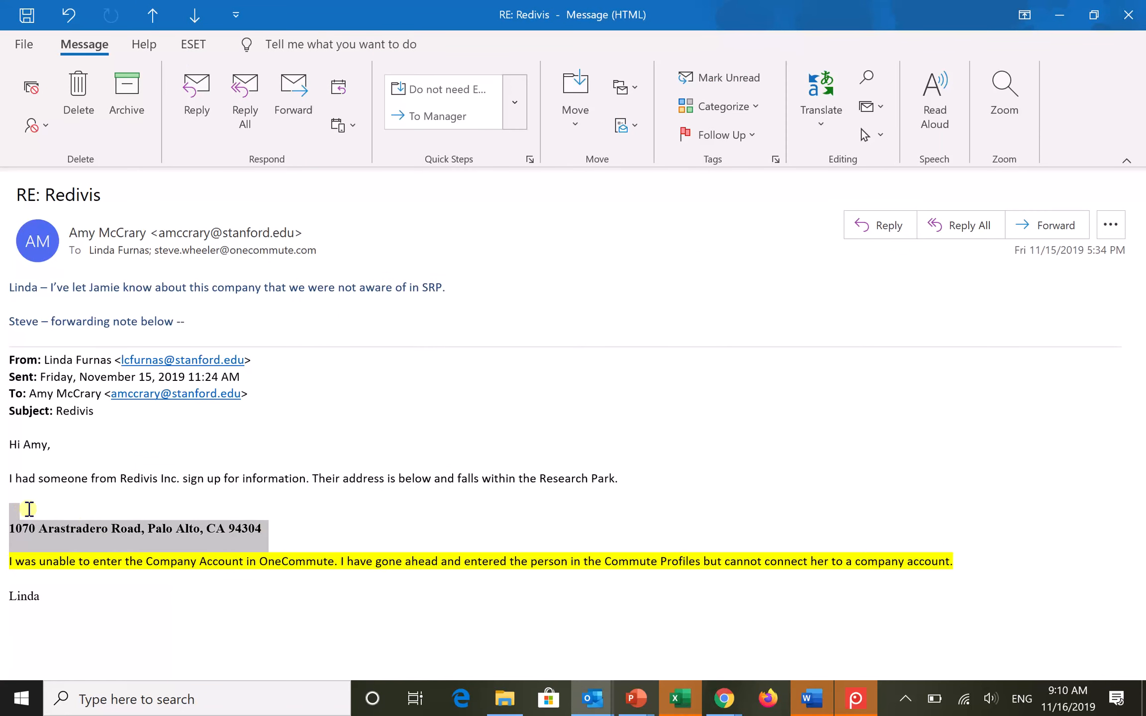
Step: Return to the new account in Chrome, paste the copied address into the address search and choose the exact road match
key(alt+Tab)
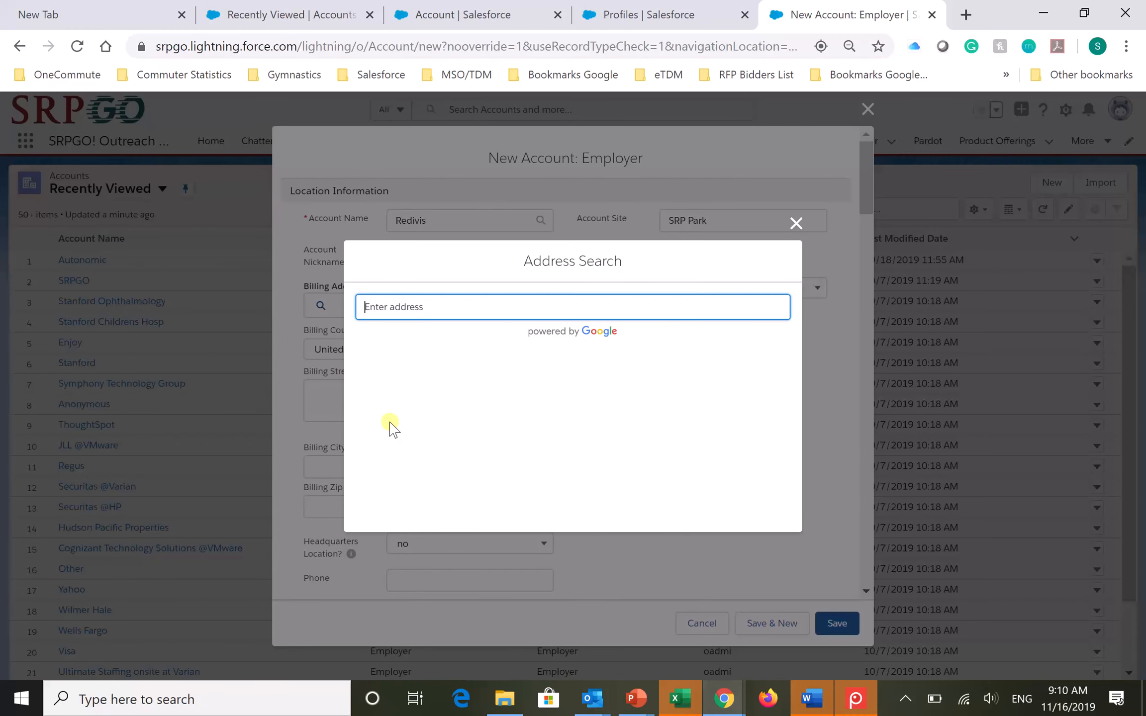
key(ctrl+v)
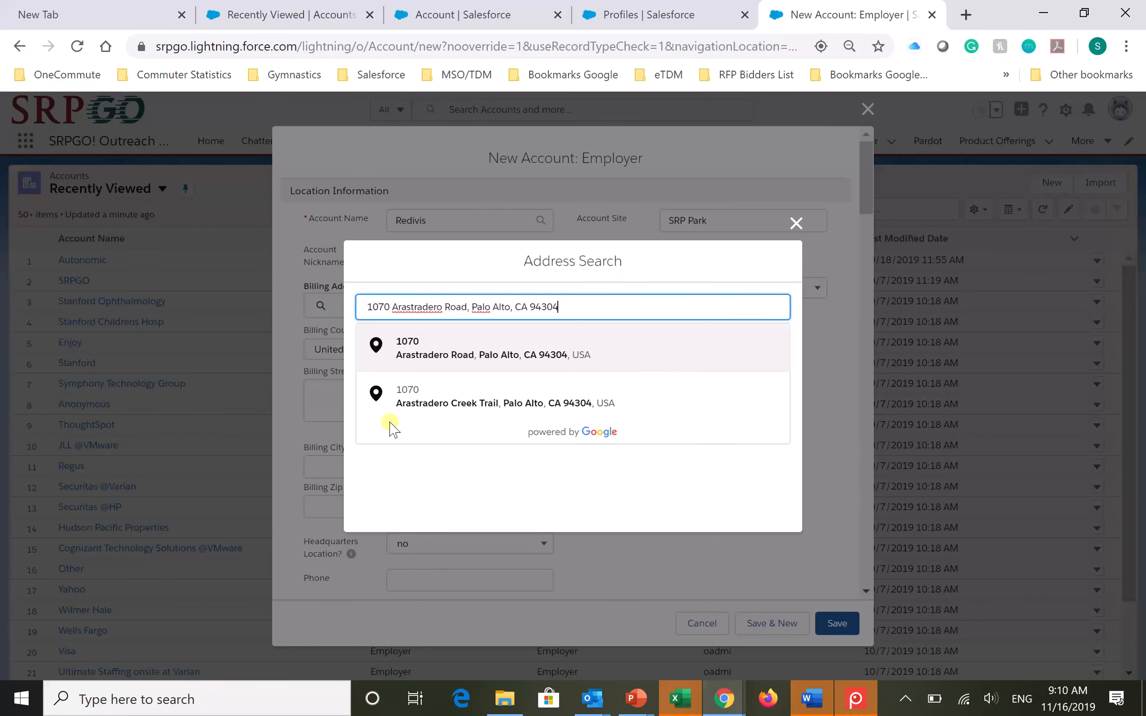
click(472, 351)
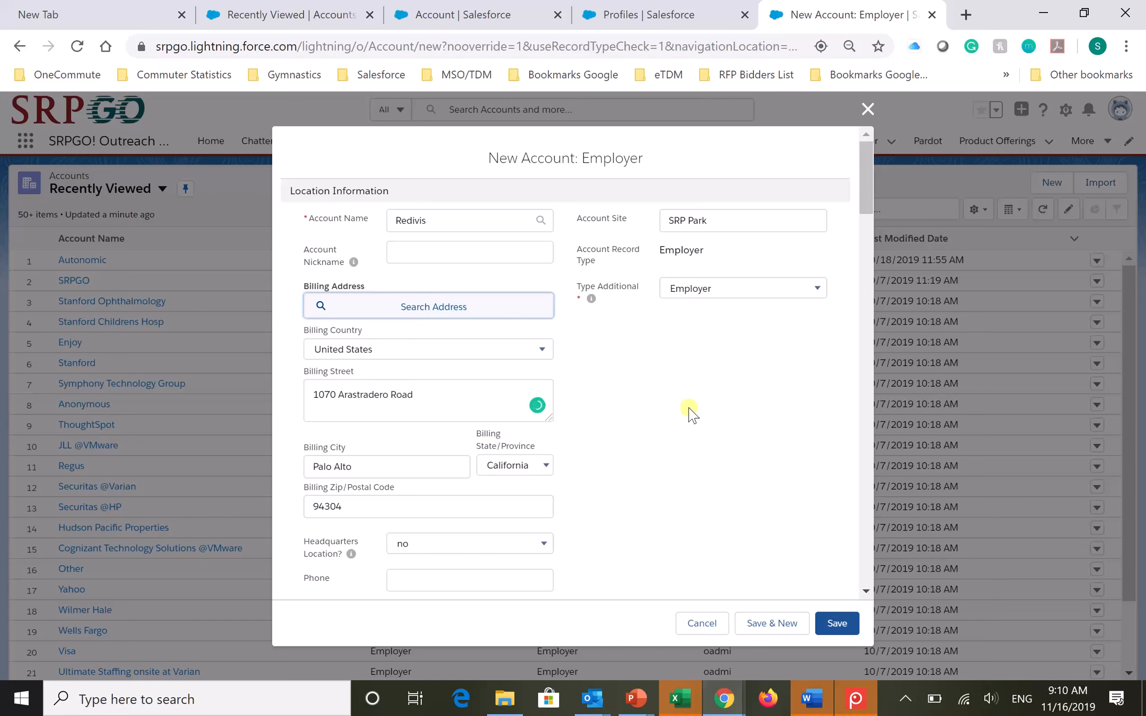
Step: Set the required Standard in the Account Settings section to Active
scroll(692, 415, down, 2)
scroll(729, 400, down, 2)
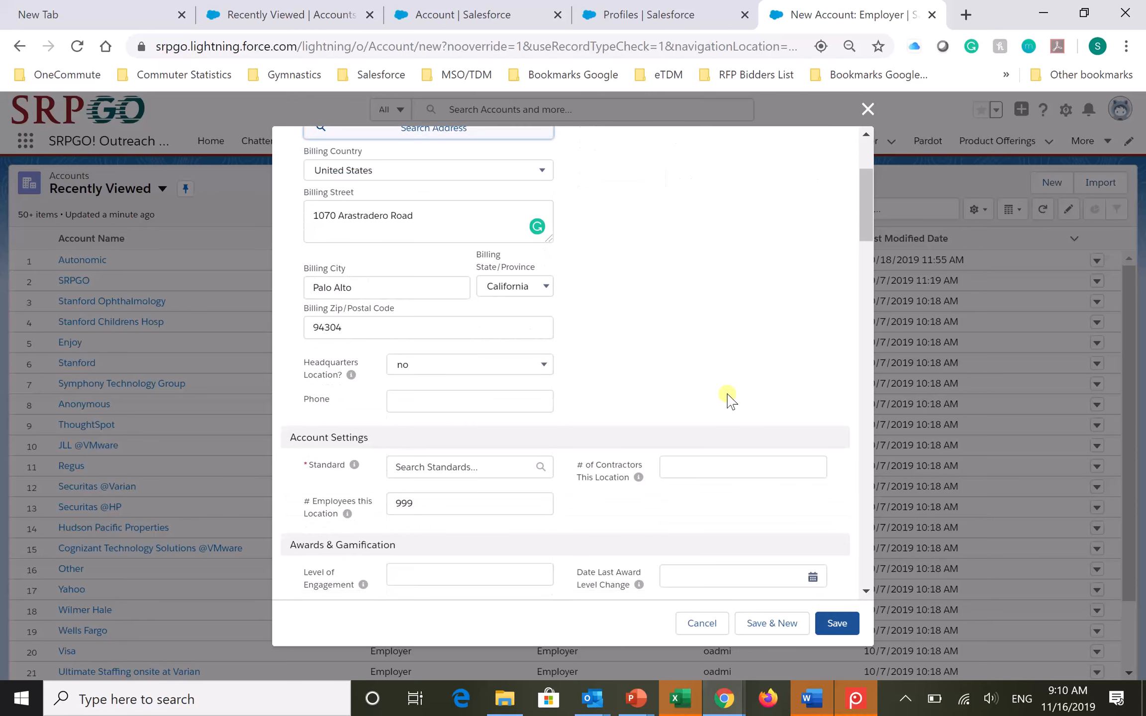
scroll(730, 400, up, 4)
scroll(730, 400, down, 5)
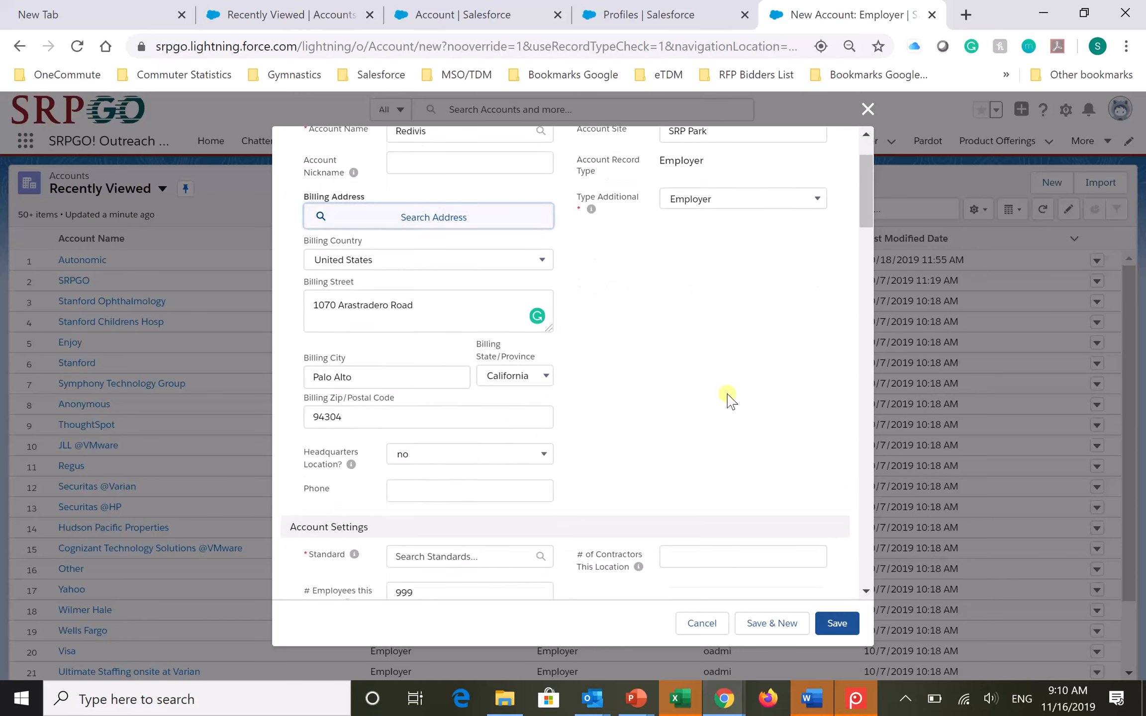
scroll(729, 400, down, 1)
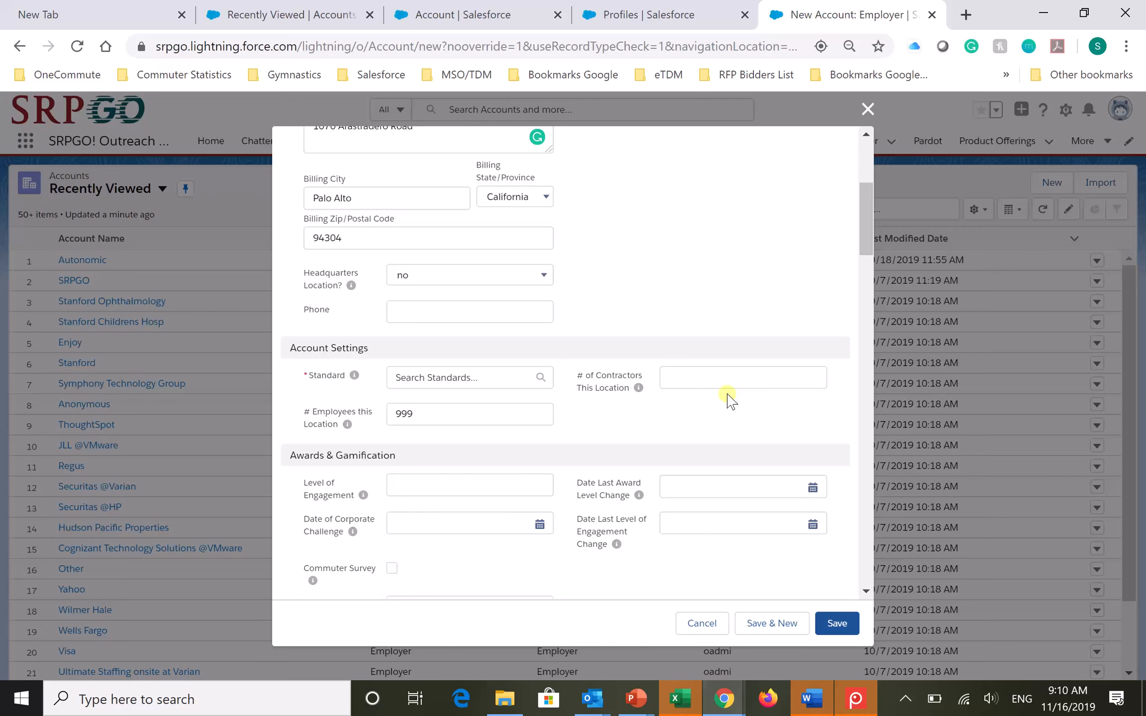
scroll(729, 400, up, 3)
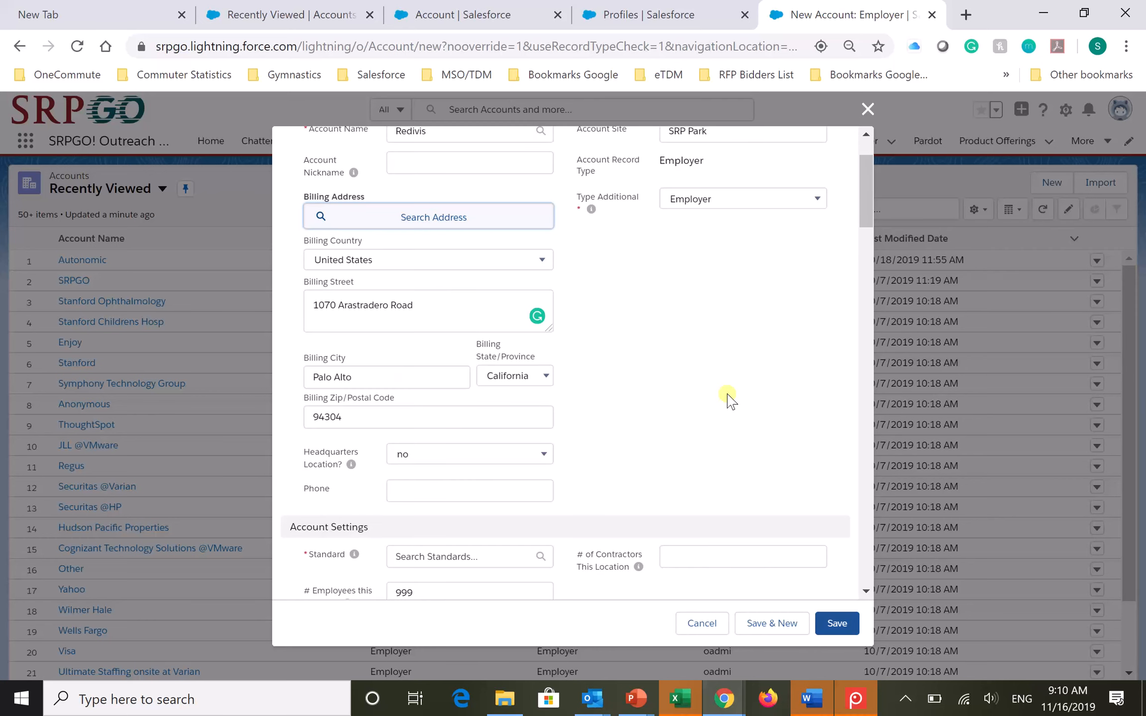
scroll(730, 401, down, 3)
click(419, 378)
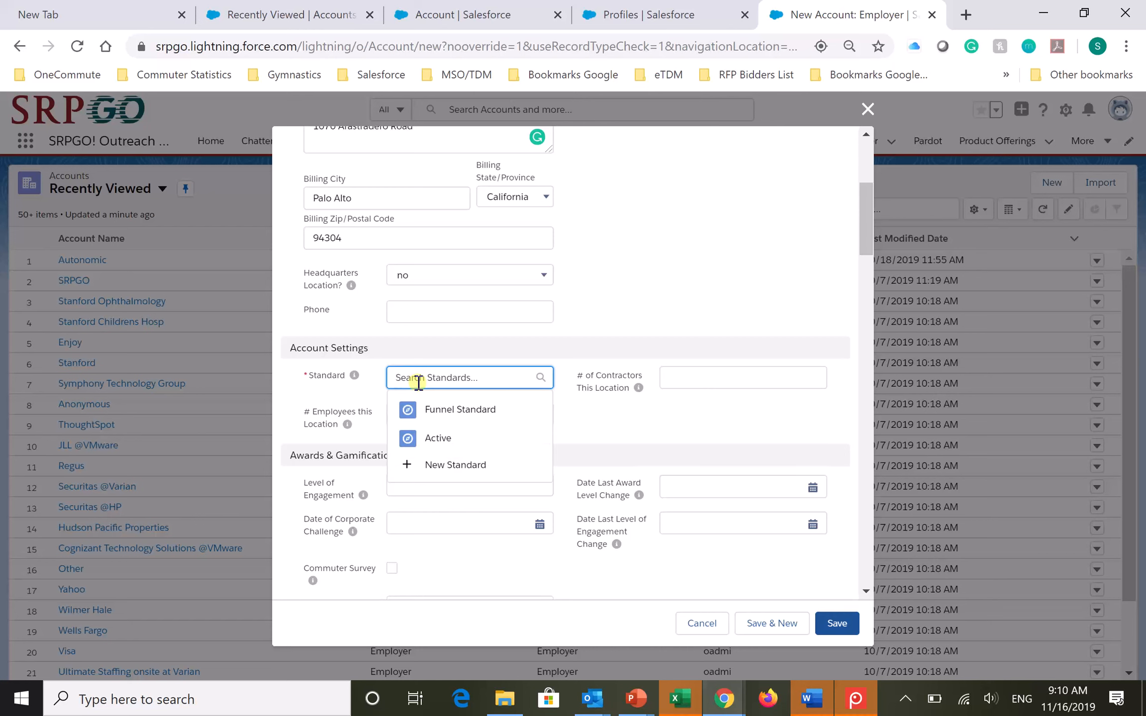
click(434, 440)
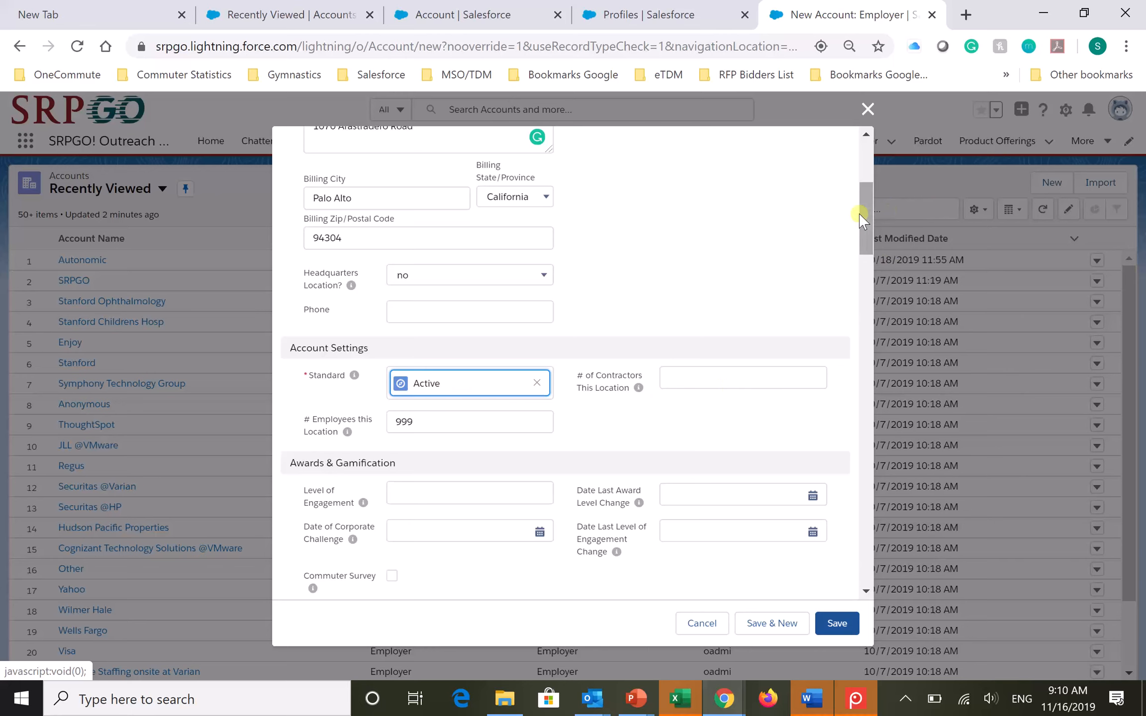
Step: Review the remaining optional fields down to Category Codes and save the new Redivis account
drag(862, 219, 757, 492)
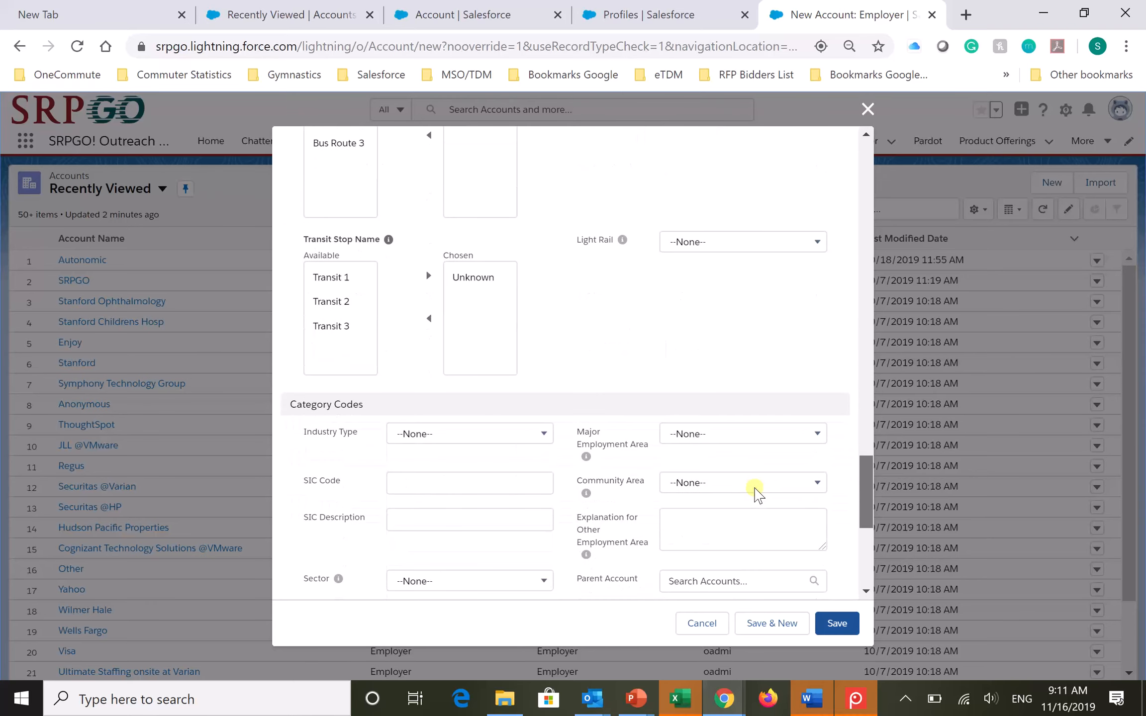
scroll(746, 500, down, 2)
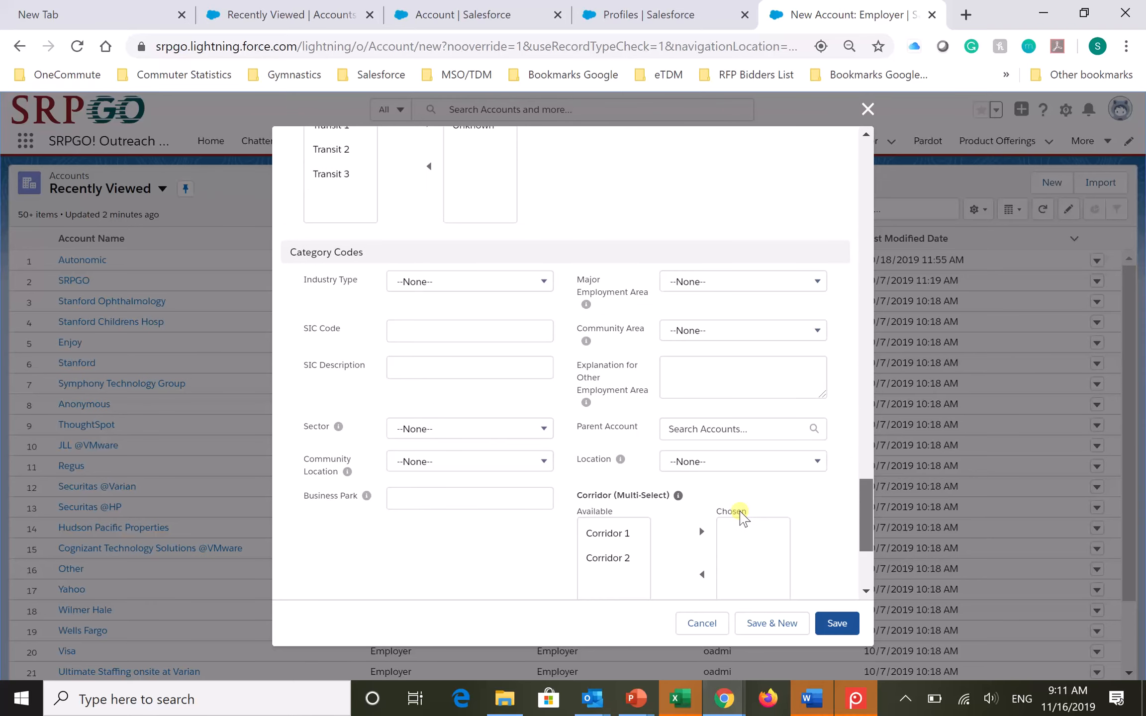
scroll(739, 517, up, 10)
scroll(761, 535, down, 10)
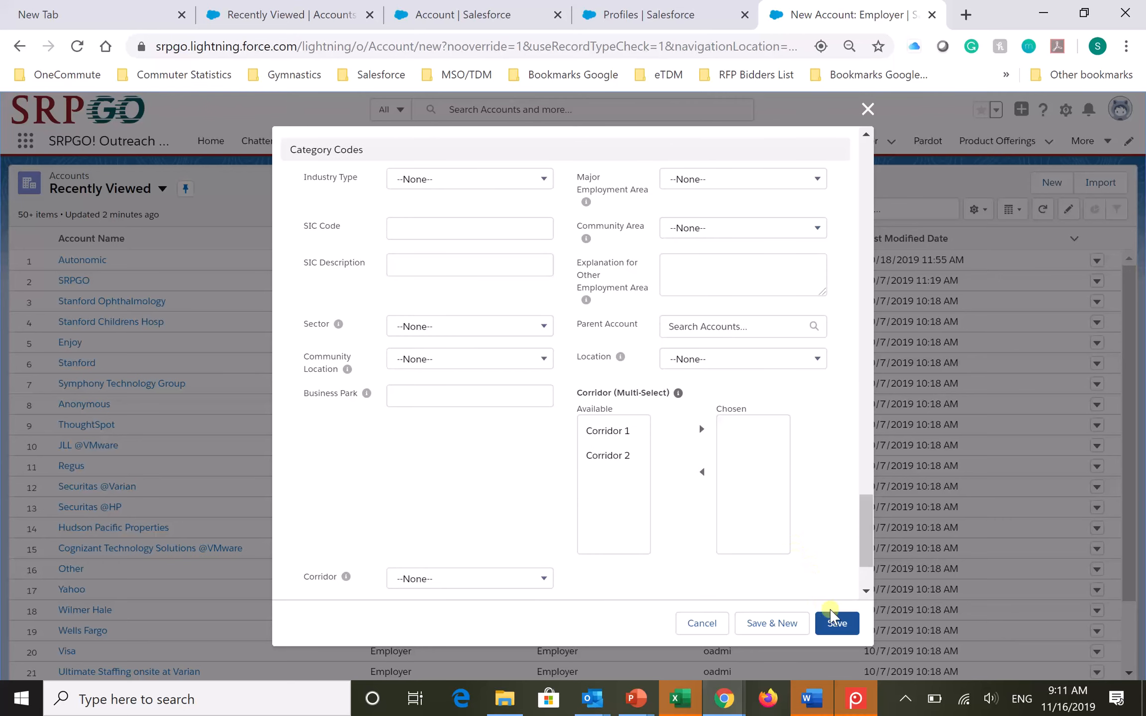
click(838, 624)
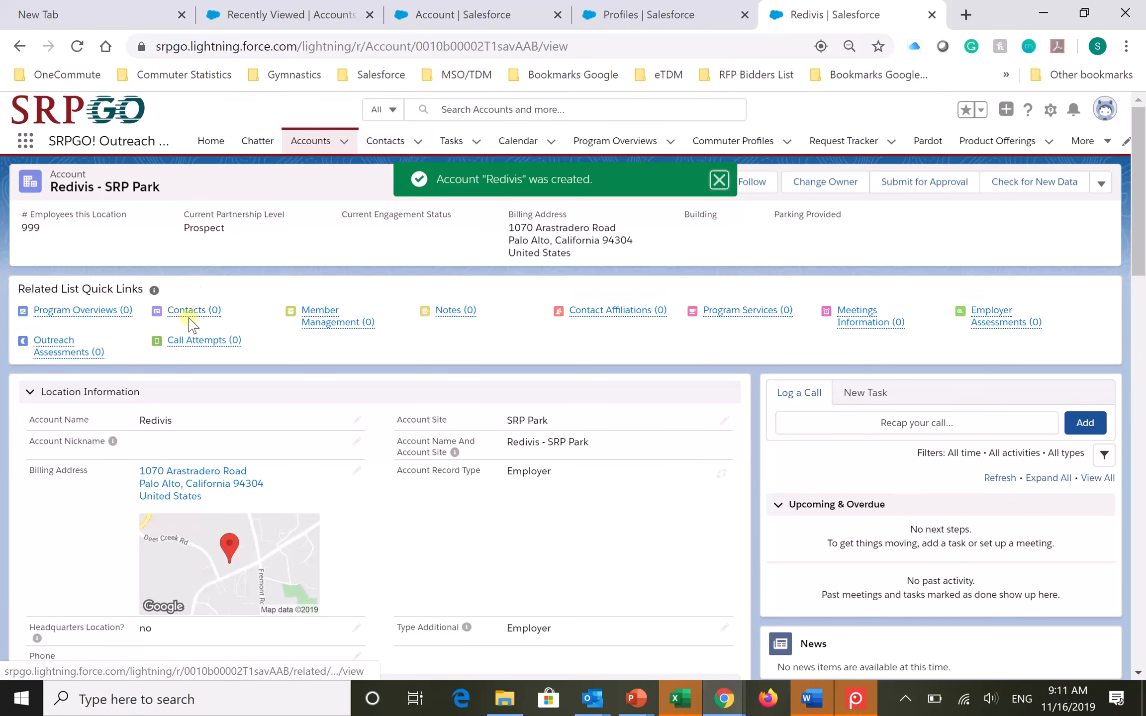
Step: Go to Contacts, search for "redivis" and open the matching contact's record
click(385, 141)
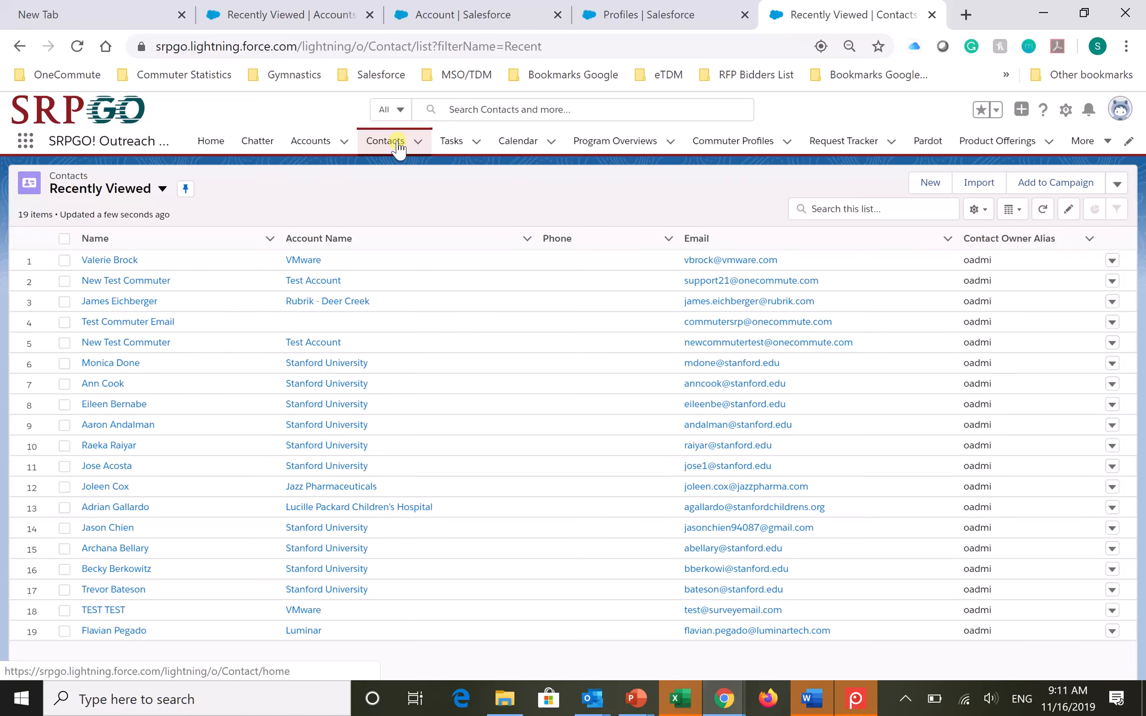
click(498, 107)
text(redivis)
key(Return)
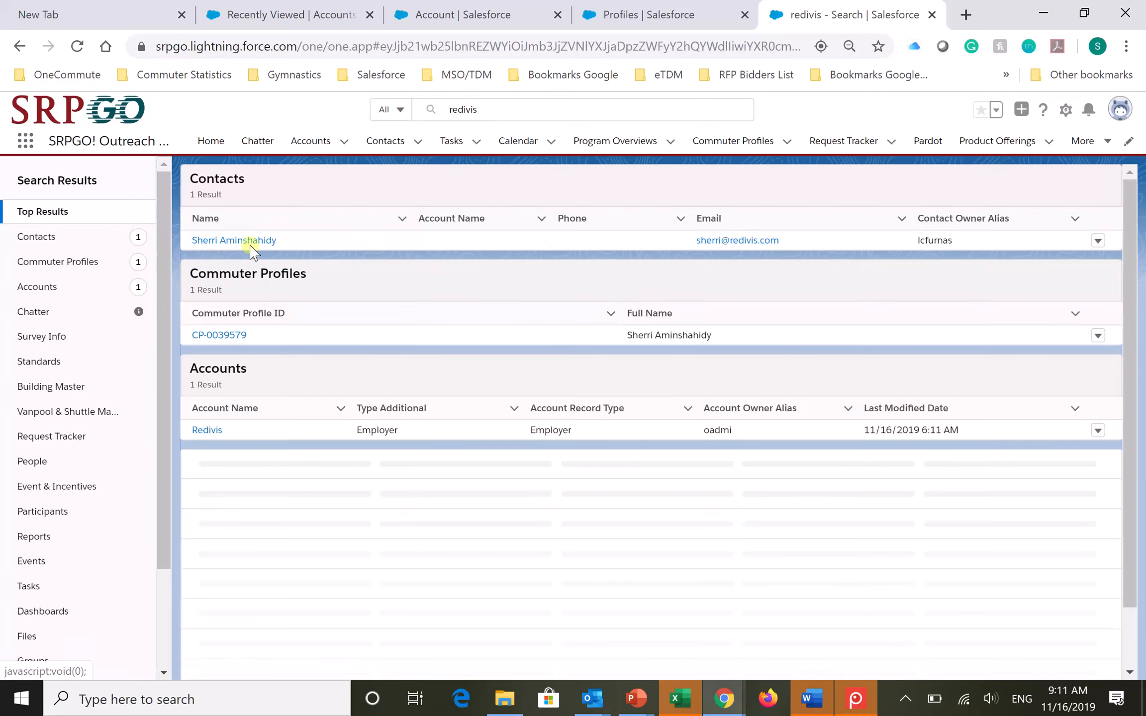
click(250, 243)
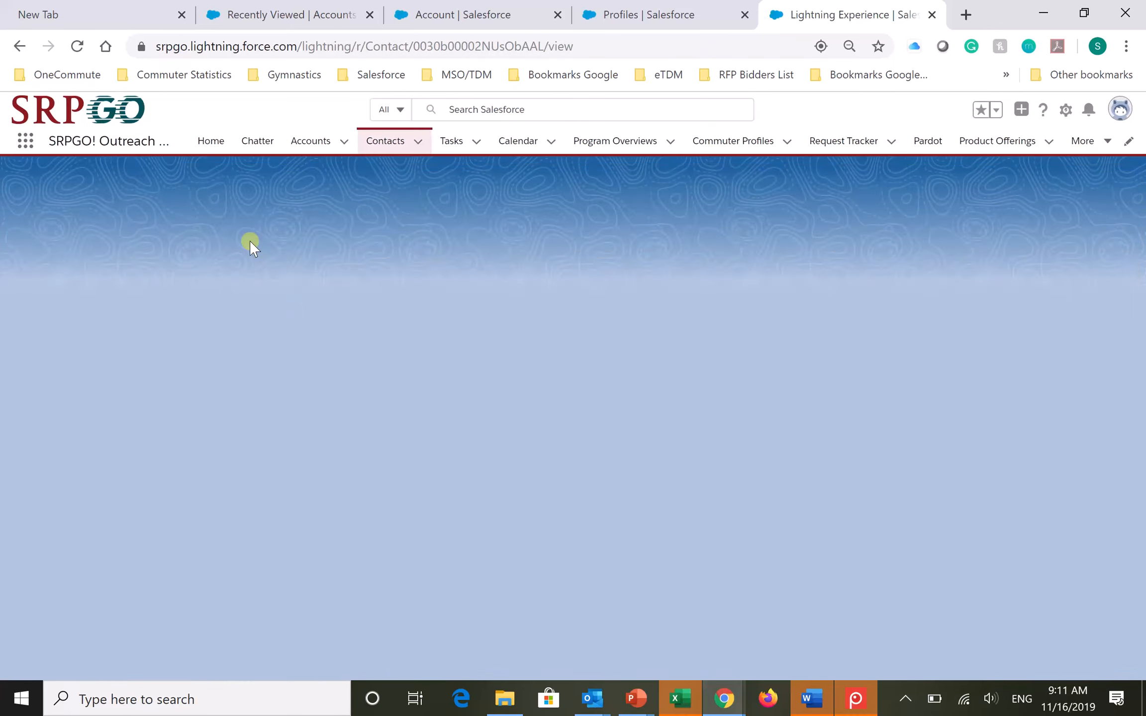